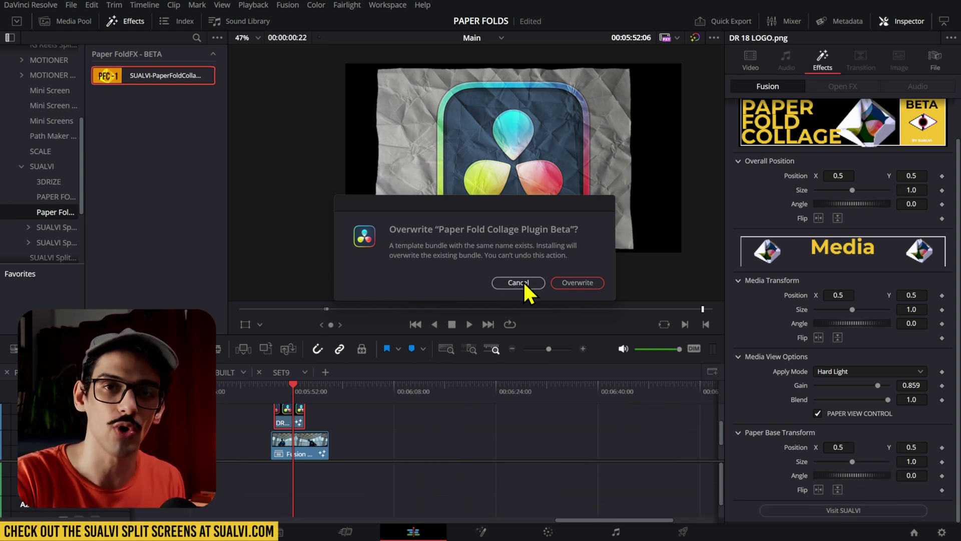
# Cancel the 'Overwrite Paper Fold Collage Plugin Beta?' prompt to keep the installed bundle
pyautogui.click(519, 283)
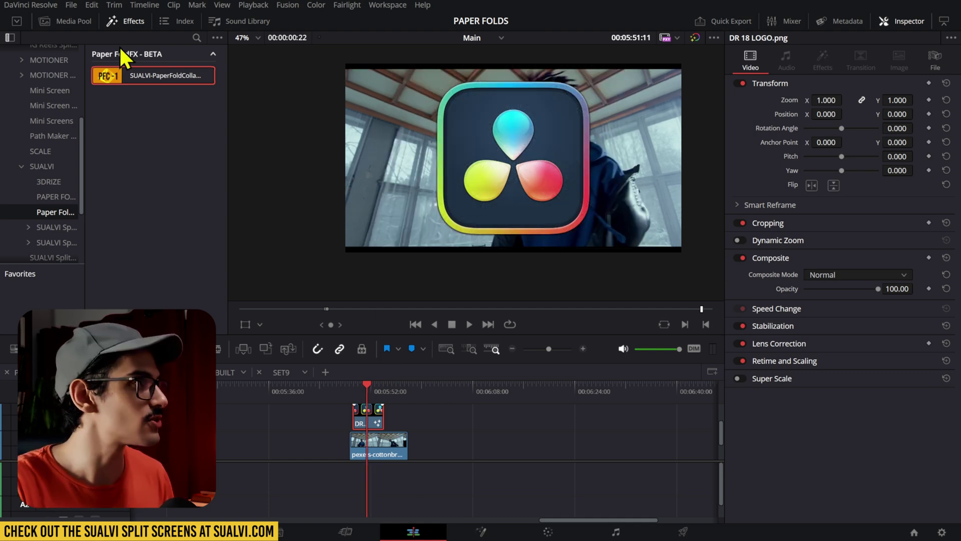
# Apply the PFC-1 Paper Fold effect to the DR 18 LOGO clip and preview its fold from the start
pyautogui.moveTo(138, 76); pyautogui.dragTo(372, 423)
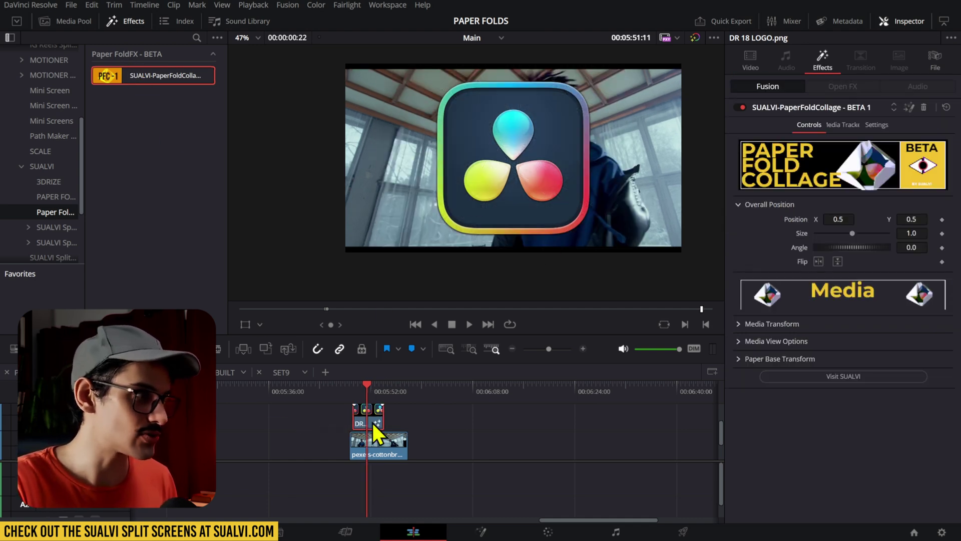
pyautogui.click(355, 391)
pyautogui.press('space')
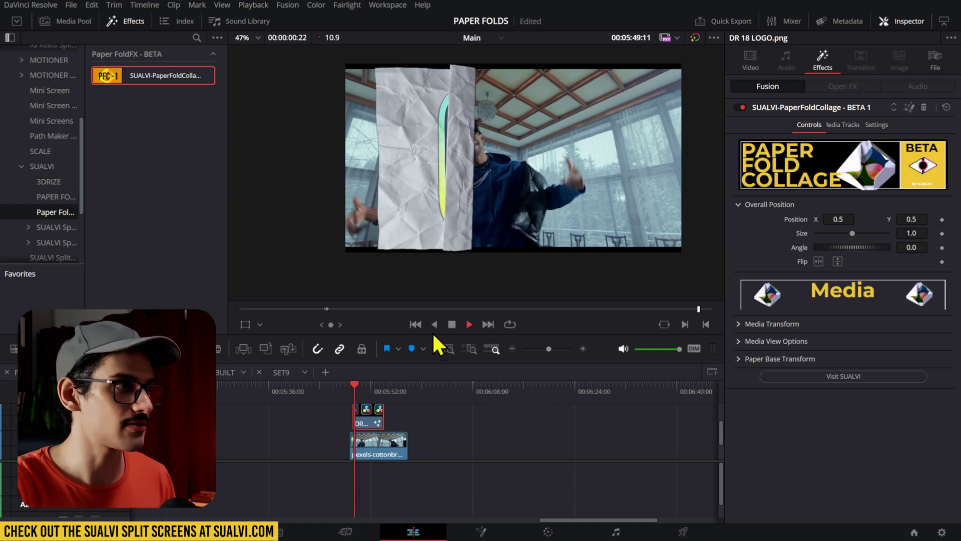
pyautogui.press('space')
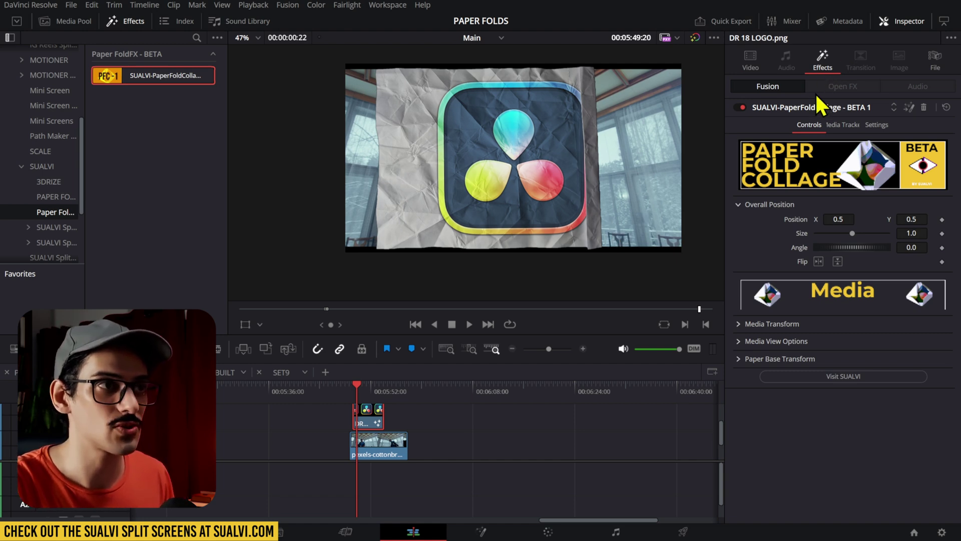
# Run the Media Tracker, accept resetting the tracking data, and trim the logo clip's end
pyautogui.click(843, 125)
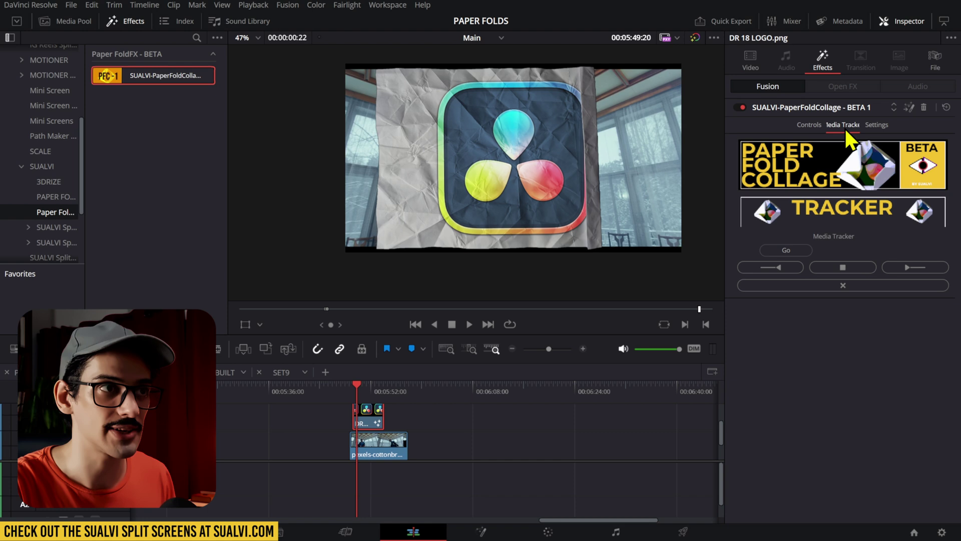
pyautogui.click(787, 249)
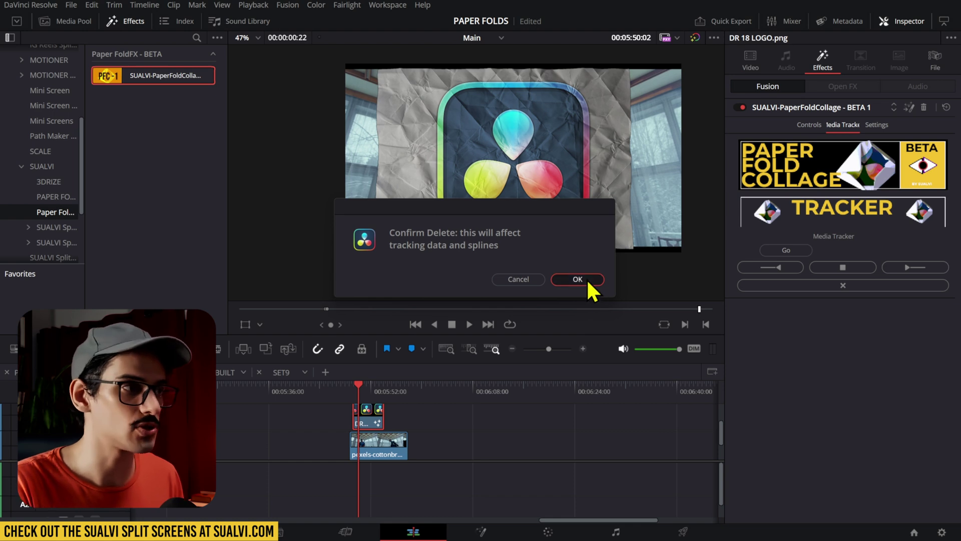
pyautogui.click(581, 279)
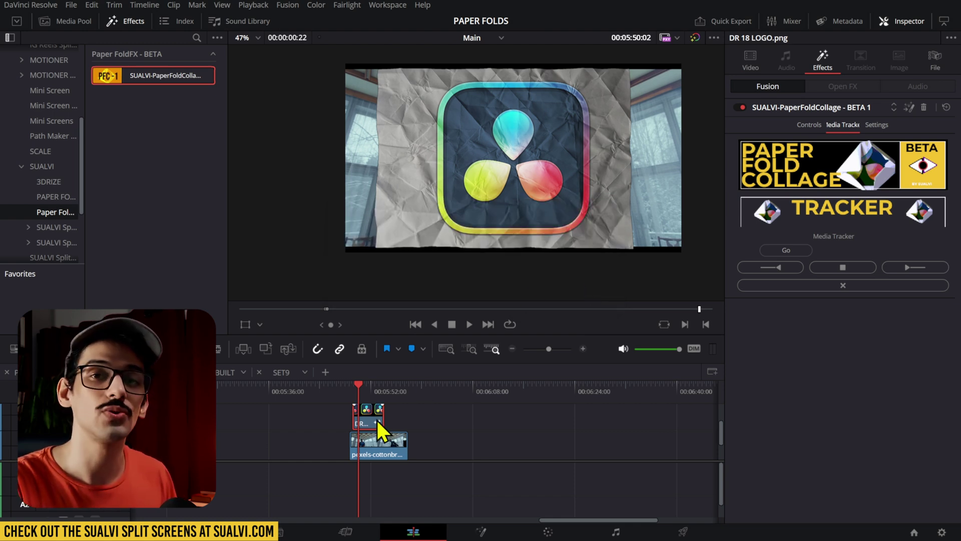
pyautogui.moveTo(383, 417)
pyautogui.mouseDown()
pyautogui.moveTo(431, 420)
pyautogui.moveTo(365, 423)
pyautogui.mouseUp()
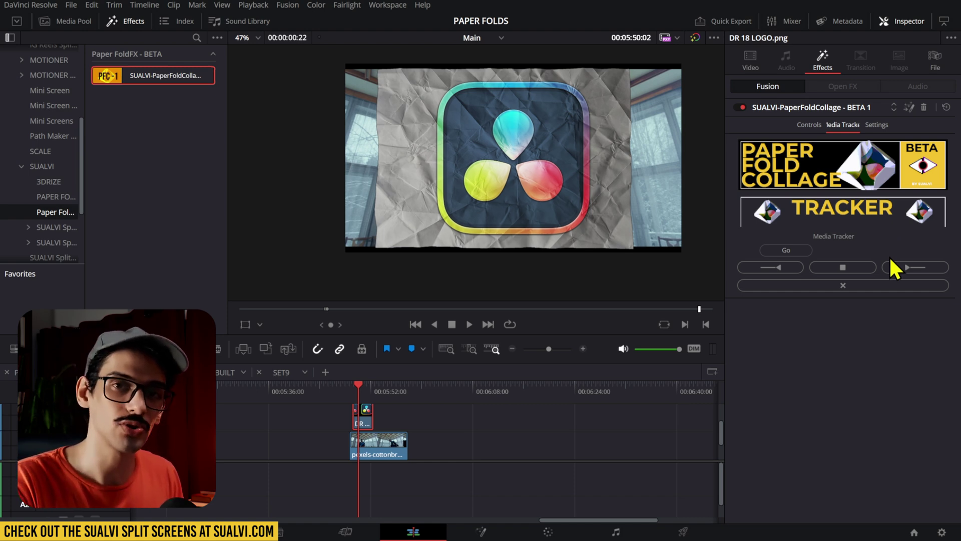
# In Fusion, track the FoldCollage node forward to the clip end, then return to the Edit page
pyautogui.click(908, 108)
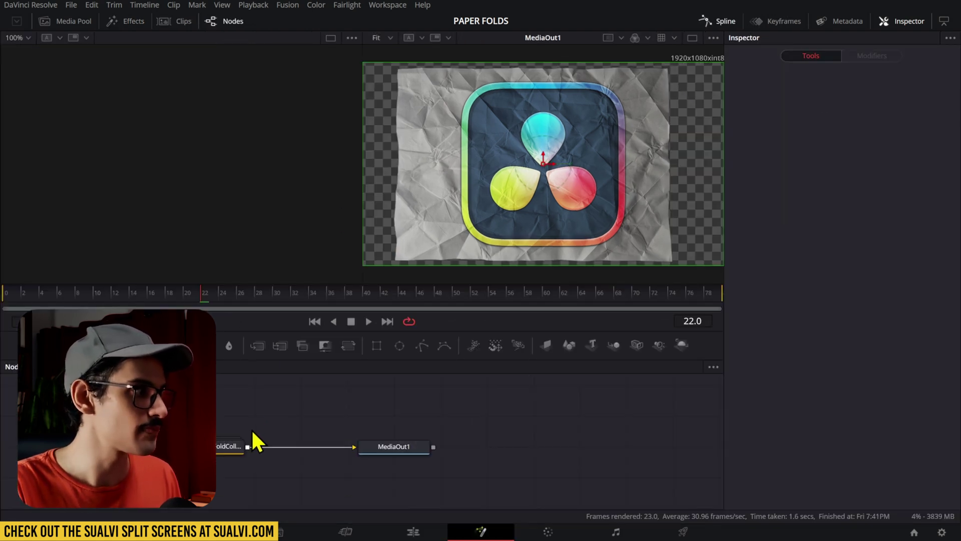
pyautogui.click(234, 445)
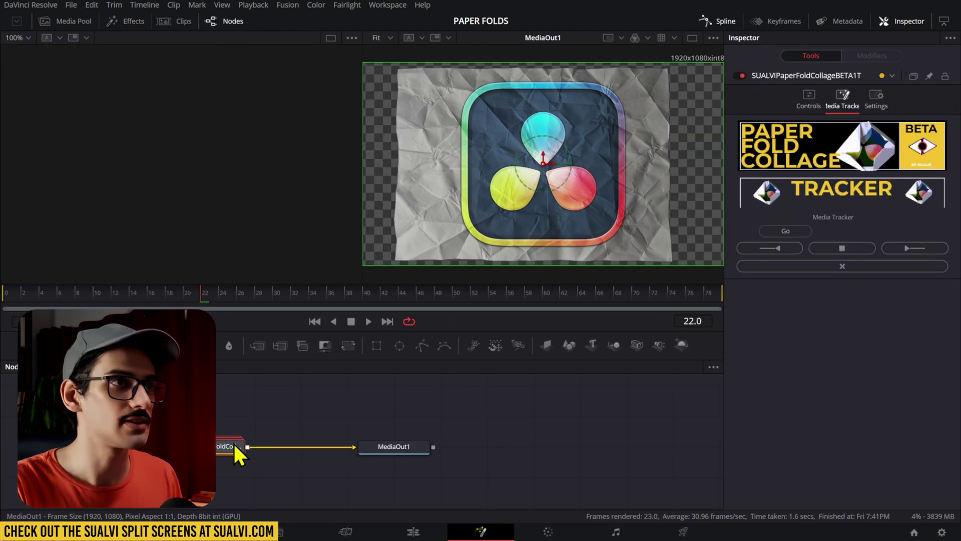
pyautogui.click(899, 249)
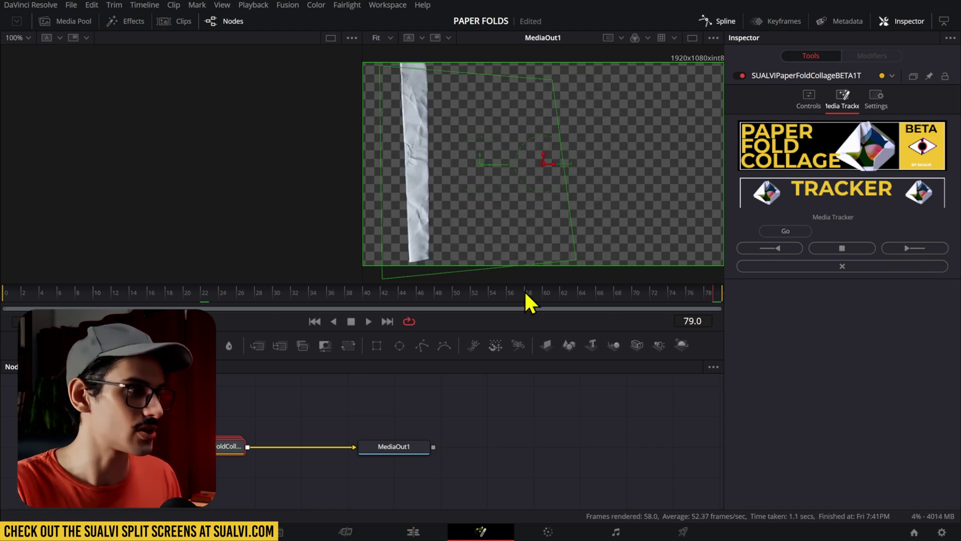
pyautogui.click(413, 532)
# Play the tracked fold animation from the clip start and stop near 05:50:20 on the full logo
pyautogui.press('Up')
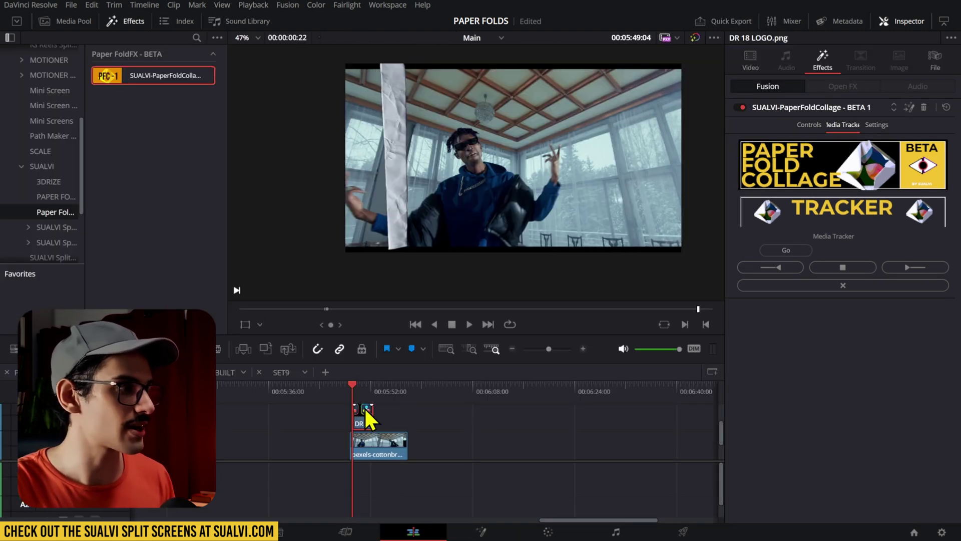
pyautogui.press('space')
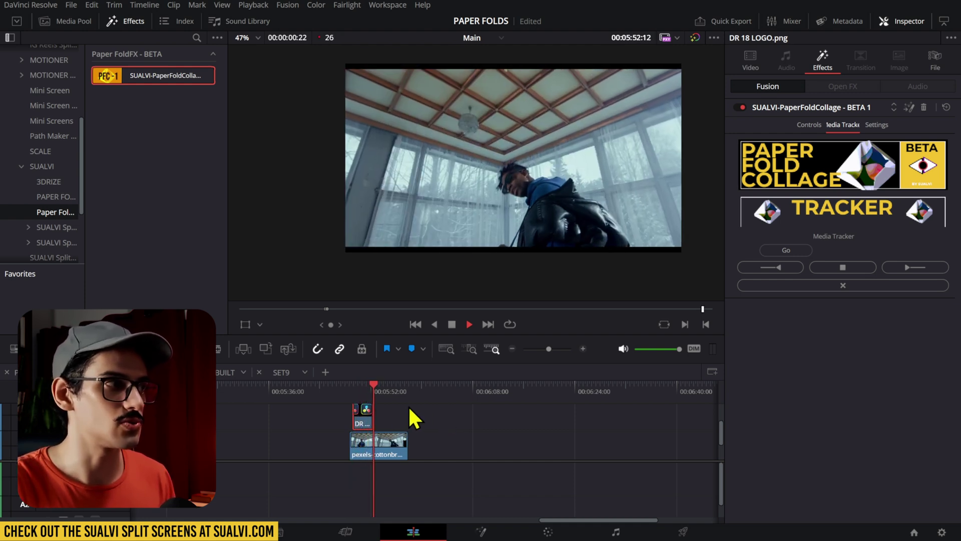
pyautogui.press('space')
pyautogui.click(352, 389)
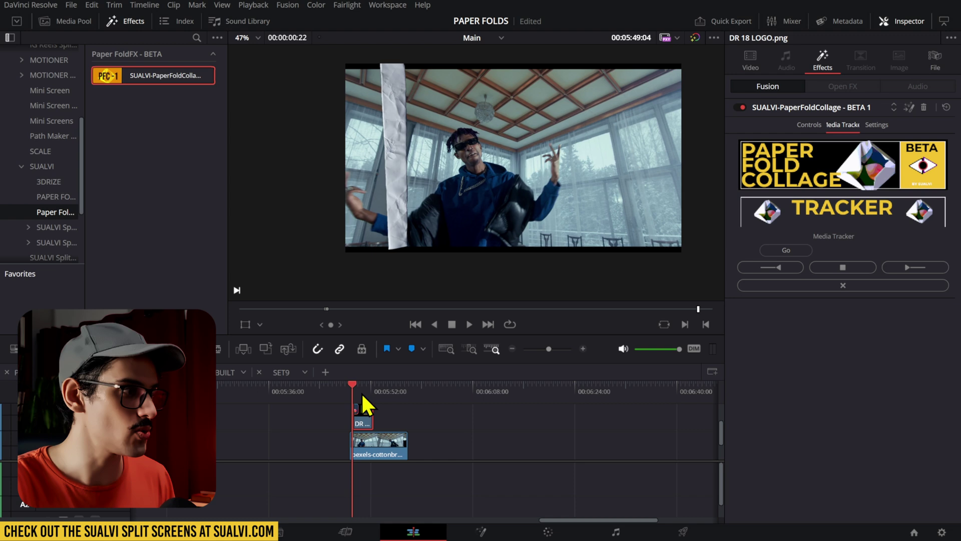
pyautogui.click(363, 386)
pyautogui.press('Right')
pyautogui.press('Right')
pyautogui.press('Right')
pyautogui.press('Right')
pyautogui.press('Right')
pyautogui.press('Right')
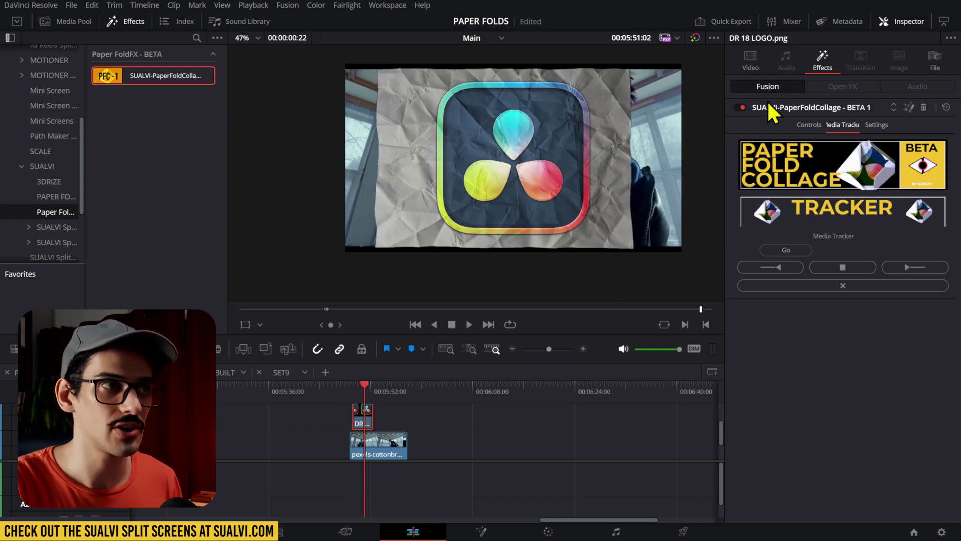
# Expand Media Transform, Media View Options and Paper Base Transform in Controls, toggling Paper View Control off and on
pyautogui.click(809, 126)
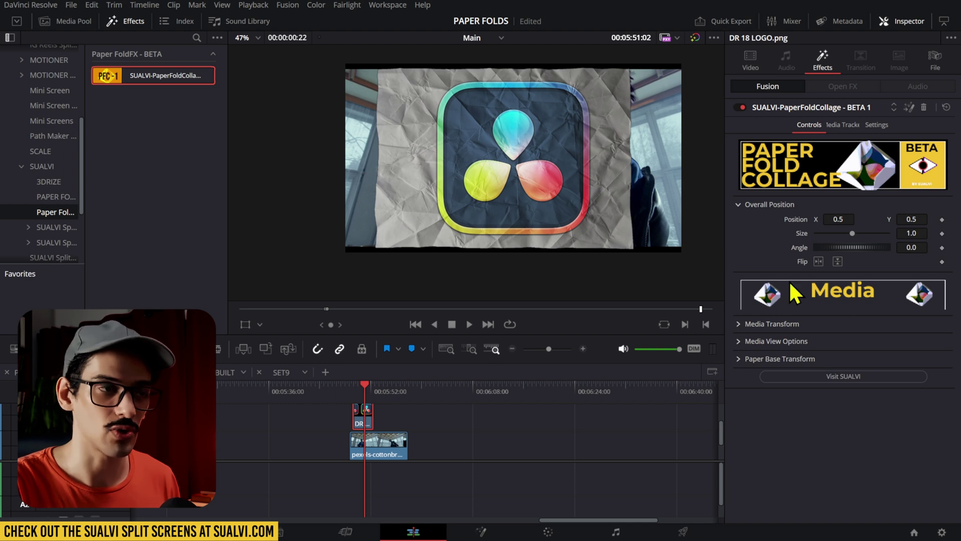
pyautogui.click(738, 324)
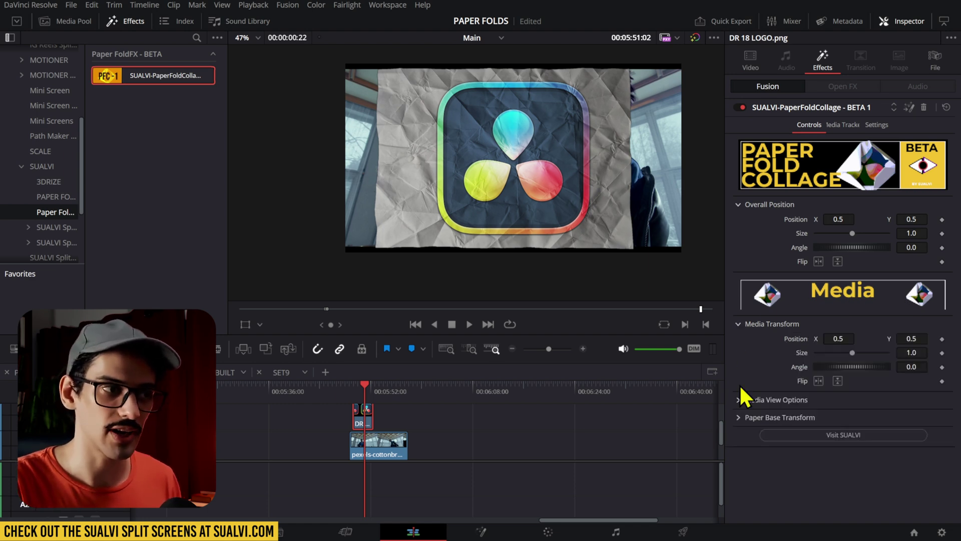
pyautogui.click(739, 399)
pyautogui.click(739, 475)
pyautogui.scroll(-2, 784, 251)
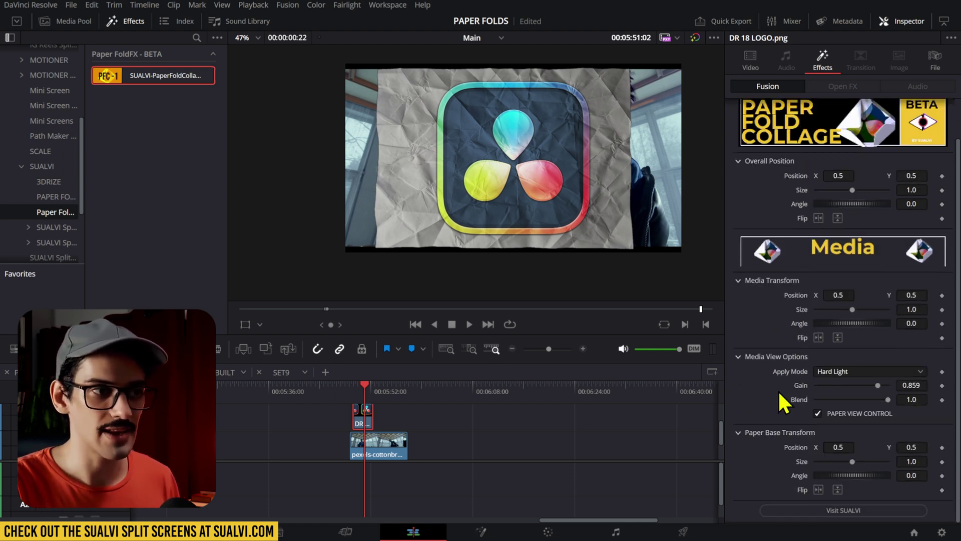
pyautogui.click(818, 413)
pyautogui.click(353, 389)
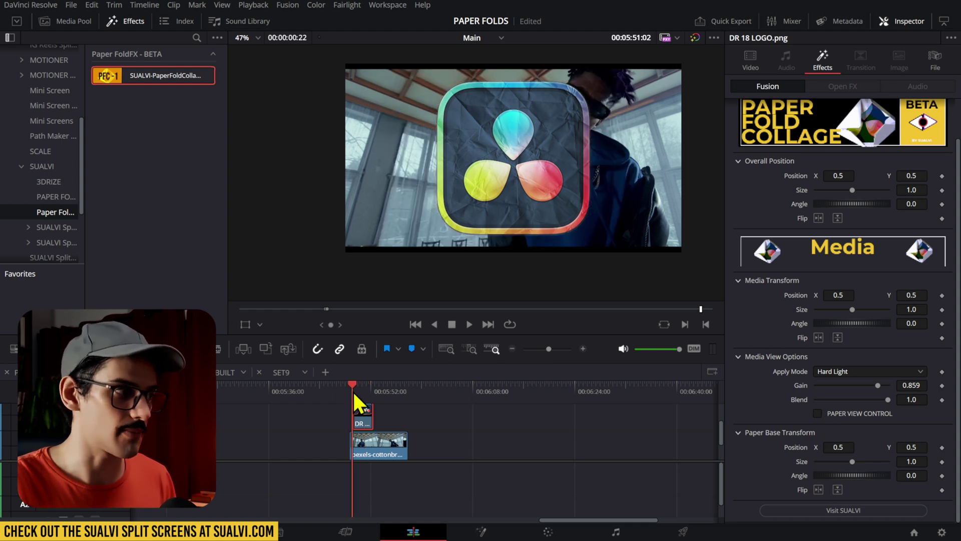
# Nudge and reset Overall Position X, then set Media Transform Position X to 0.526
pyautogui.moveTo(838, 176); pyautogui.dragTo(842, 178)
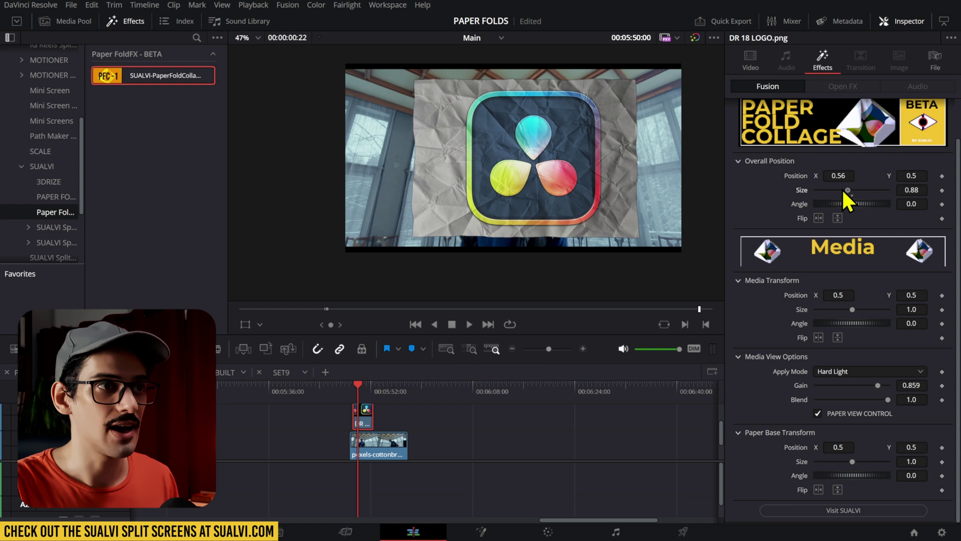
pyautogui.doubleClick(805, 176)
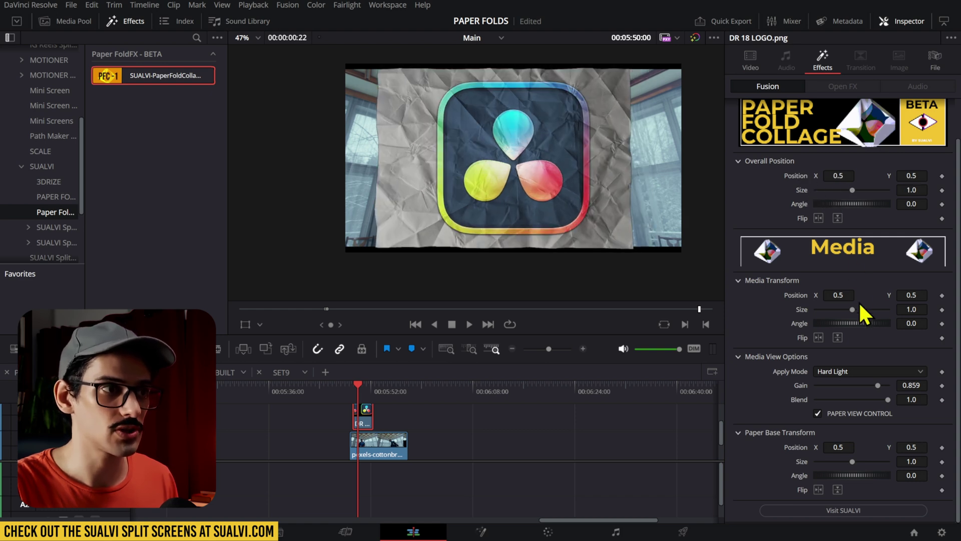
pyautogui.moveTo(838, 295); pyautogui.dragTo(850, 295)
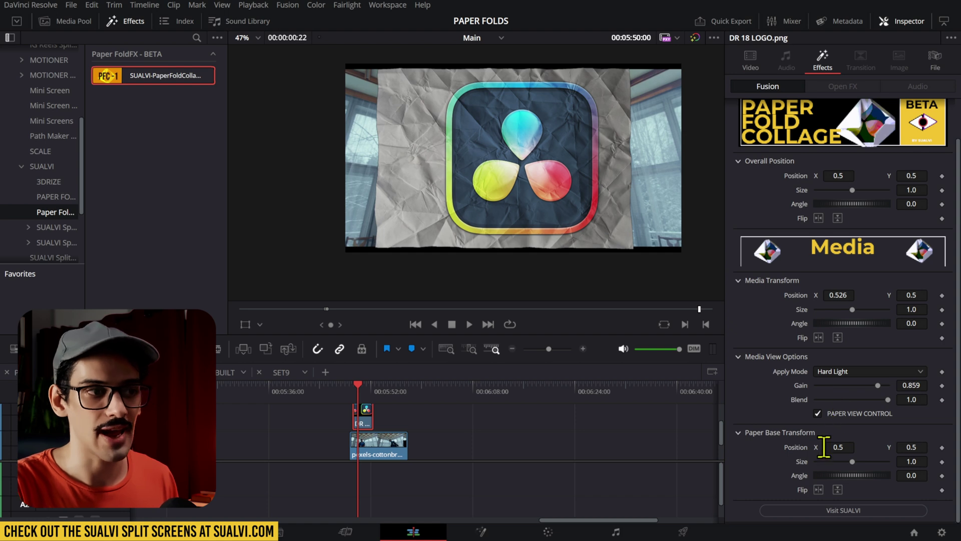
# Try shifting Paper Base Position X with the paper hidden, then reset it and show the paper again
pyautogui.moveTo(840, 446); pyautogui.dragTo(877, 446)
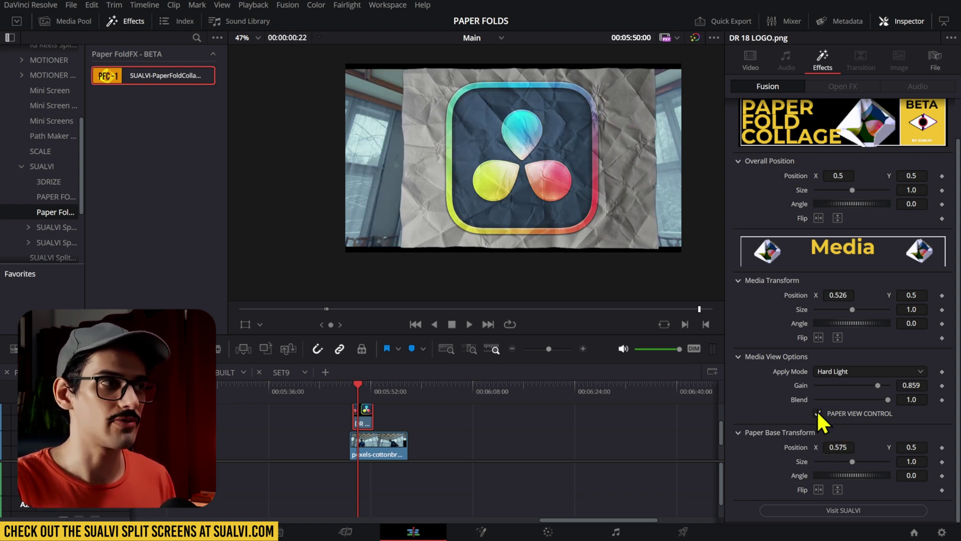
pyautogui.click(818, 413)
pyautogui.moveTo(830, 446); pyautogui.dragTo(836, 446)
pyautogui.doubleClick(787, 448)
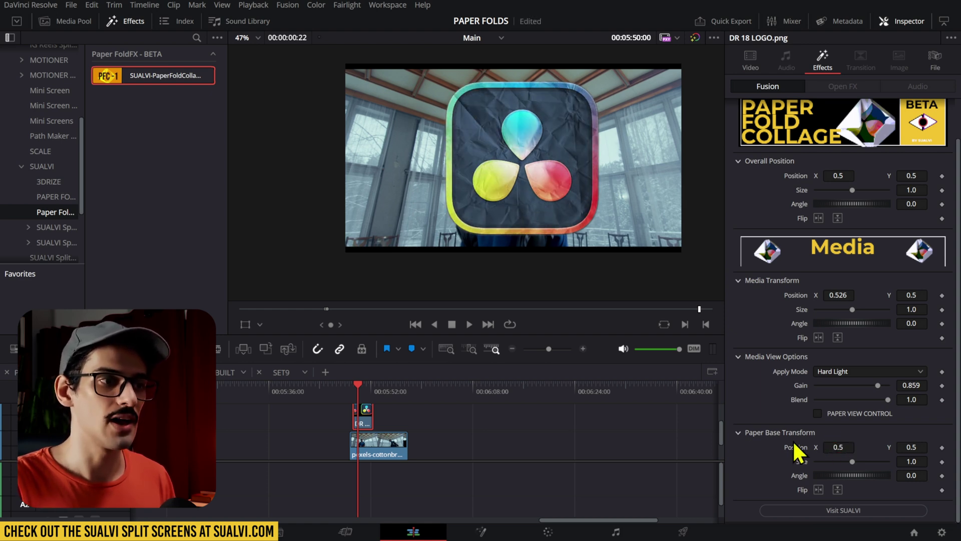
pyautogui.click(818, 413)
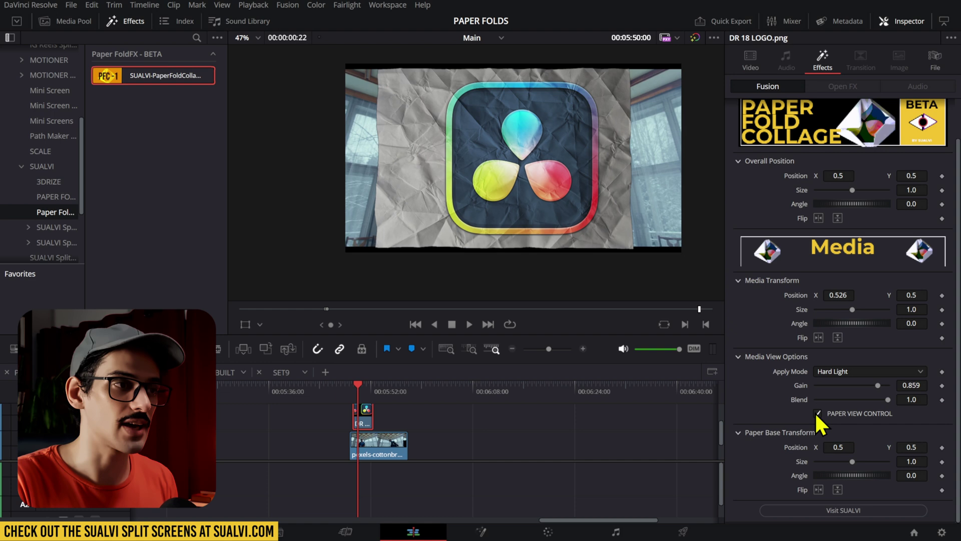
pyautogui.click(350, 392)
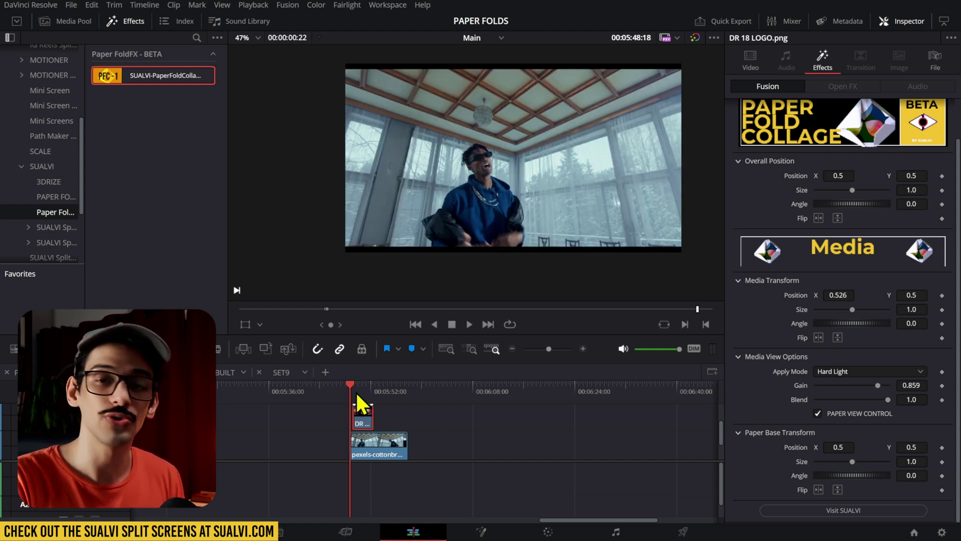
# Reset Media Transform Position X to 0.5, play the fold, and set Media Size to about 0.807
pyautogui.doubleClick(798, 295)
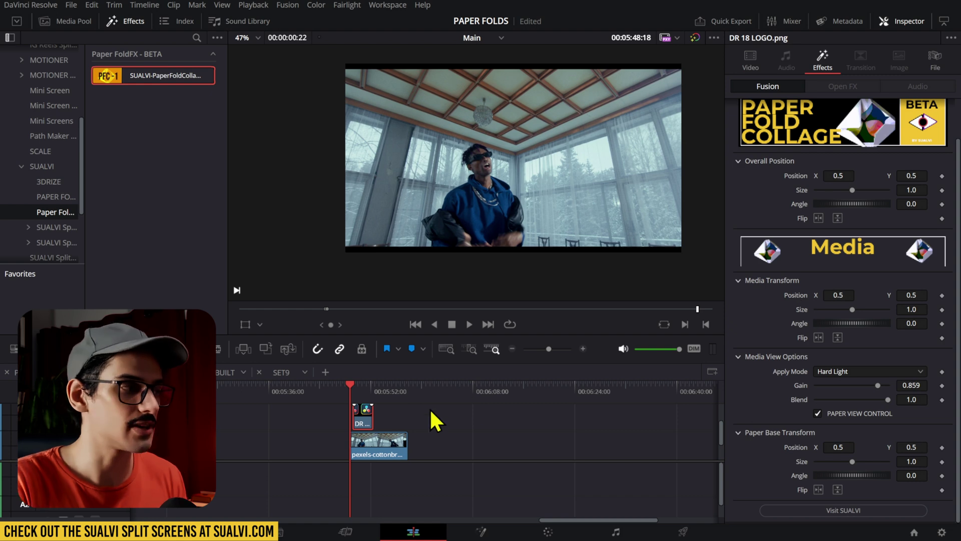
pyautogui.press('space')
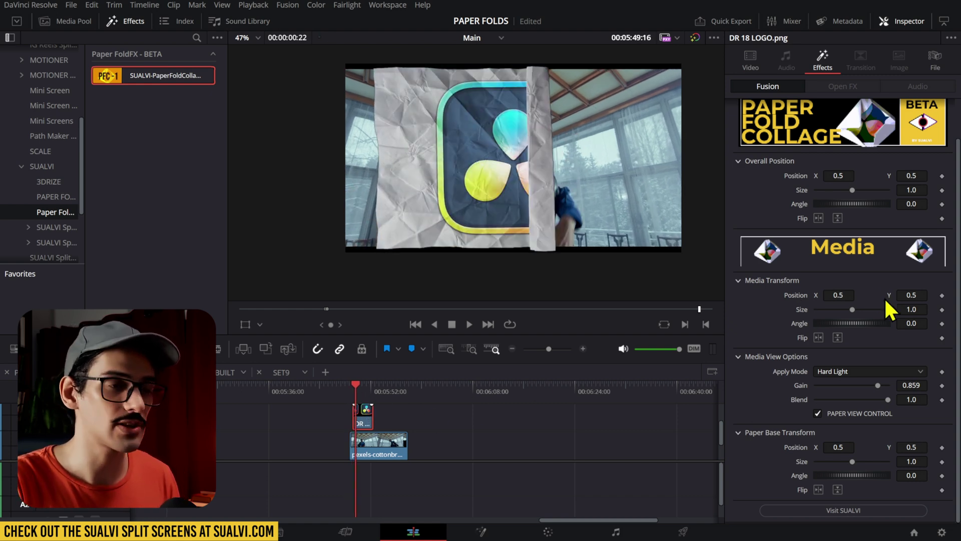
pyautogui.moveTo(905, 314); pyautogui.dragTo(925, 314)
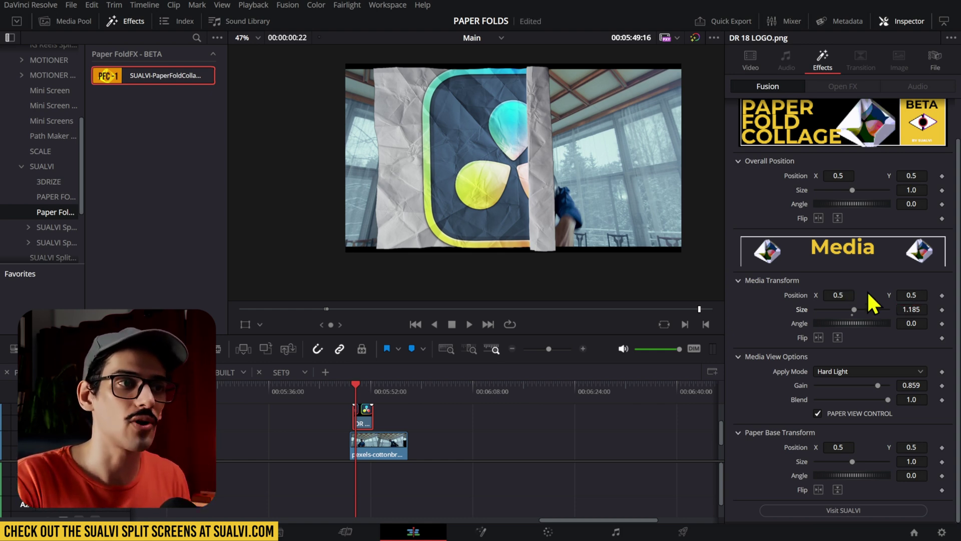
pyautogui.moveTo(910, 309)
pyautogui.mouseDown()
pyautogui.moveTo(851, 309)
pyautogui.moveTo(907, 309)
pyautogui.mouseUp()
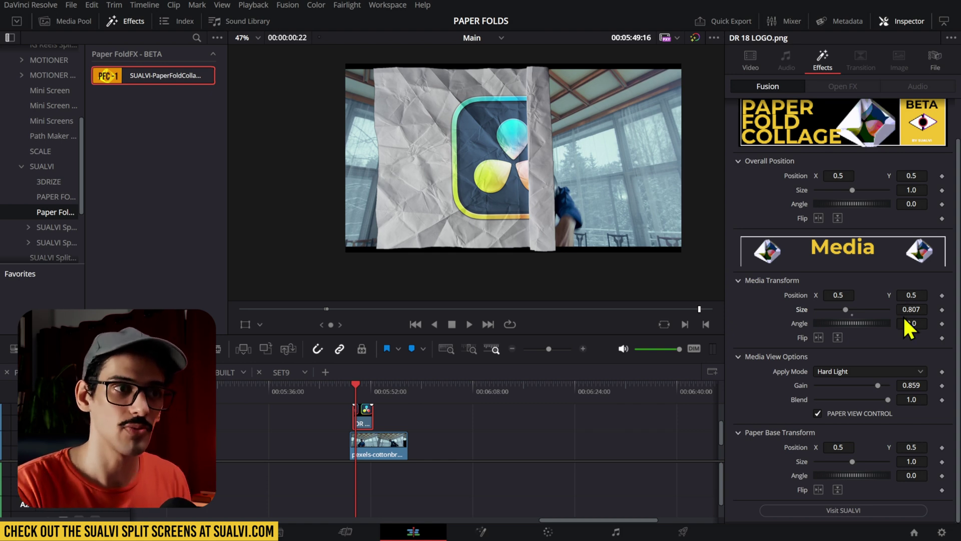
# Raise Media Transform Size to 0.845, then lengthen the pexels video clip's end
pyautogui.moveTo(909, 309); pyautogui.dragTo(919, 309)
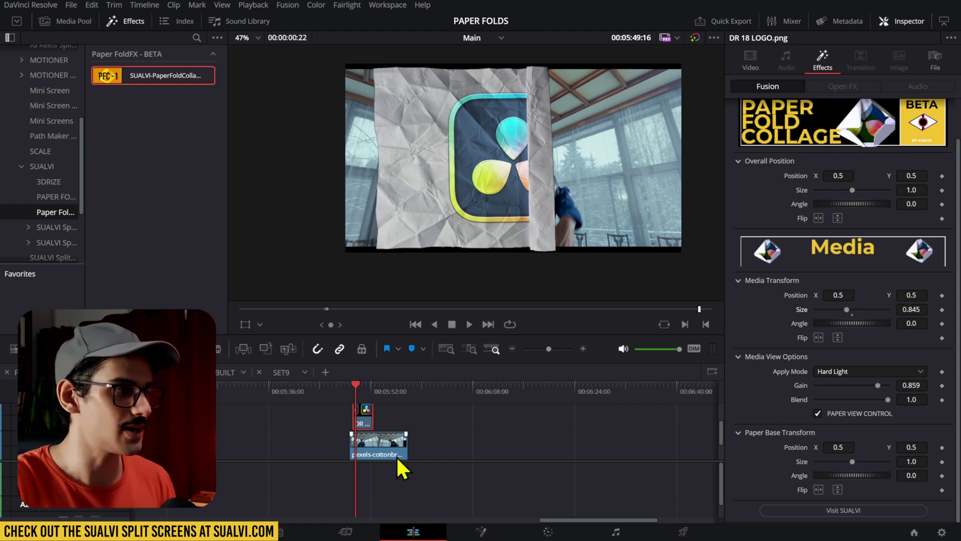
pyautogui.hotkey('ctrl', 'z')
pyautogui.scroll(4, 429, 449)
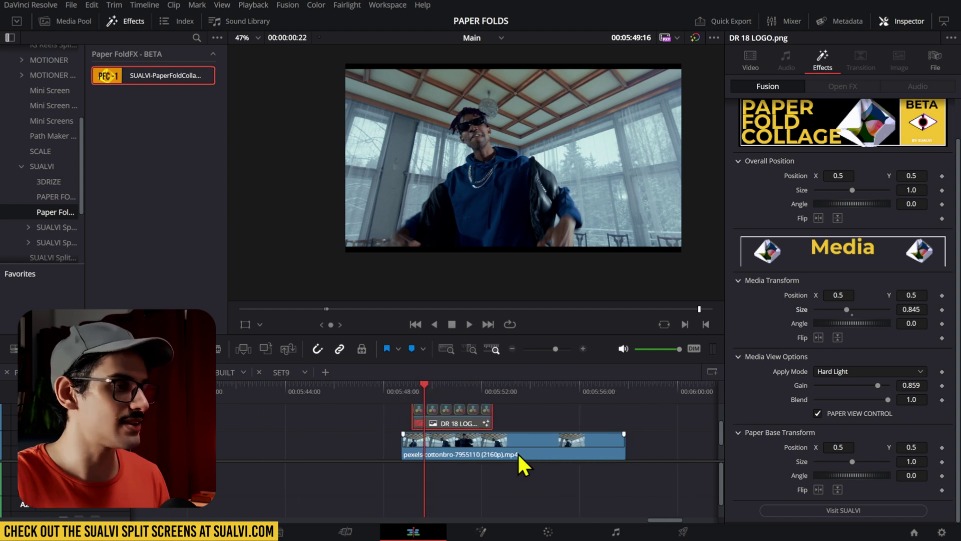
pyautogui.click(405, 423)
pyautogui.scroll(-5, 509, 437)
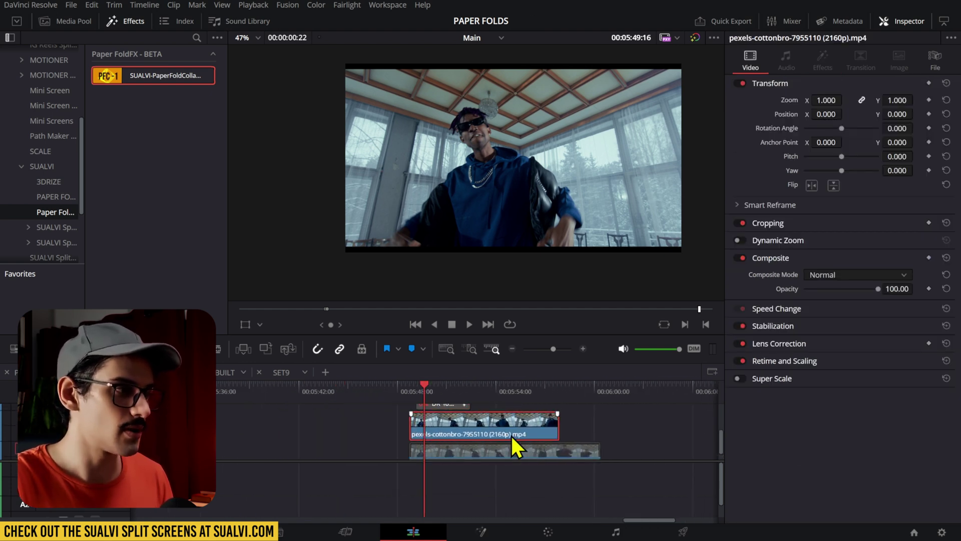
pyautogui.moveTo(424, 436); pyautogui.dragTo(547, 440)
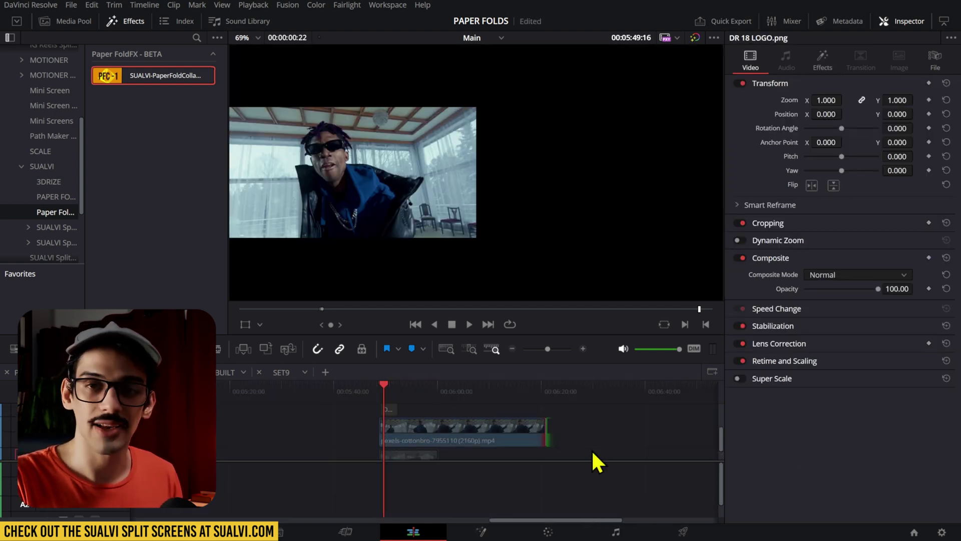
# Apply PaperFoldCollage to the pexels clip and preview its ending by playing and scrubbing
pyautogui.scroll(3, 585, 434)
pyautogui.click(452, 398)
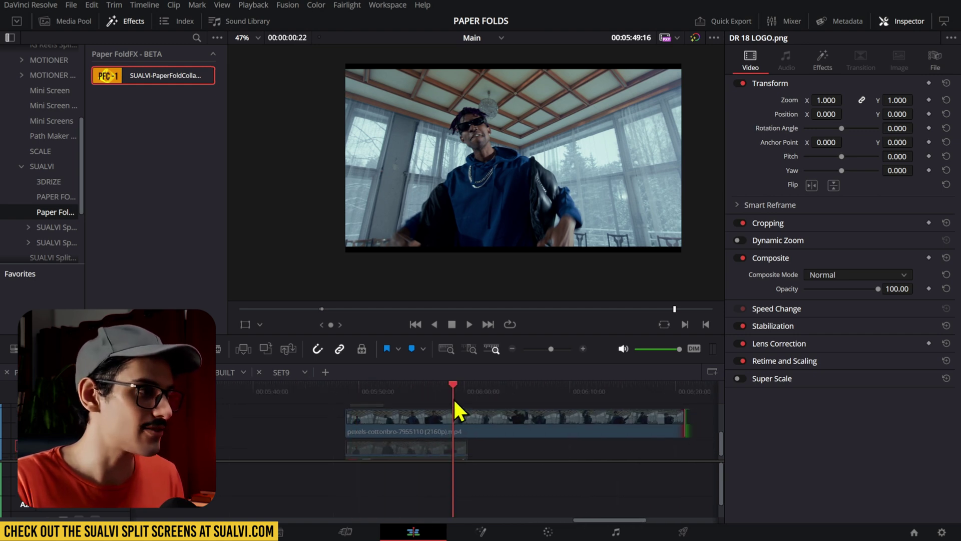
pyautogui.moveTo(155, 75); pyautogui.dragTo(519, 440)
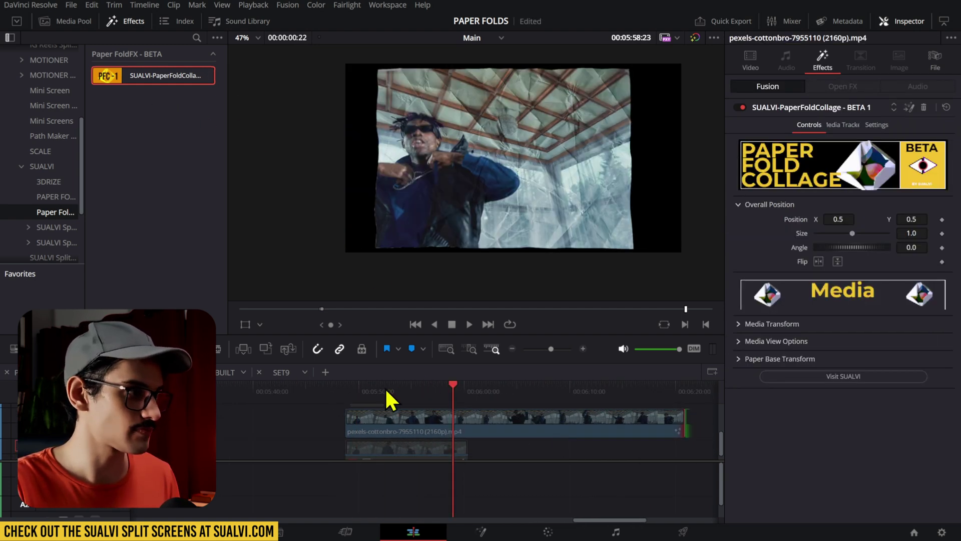
pyautogui.click(345, 391)
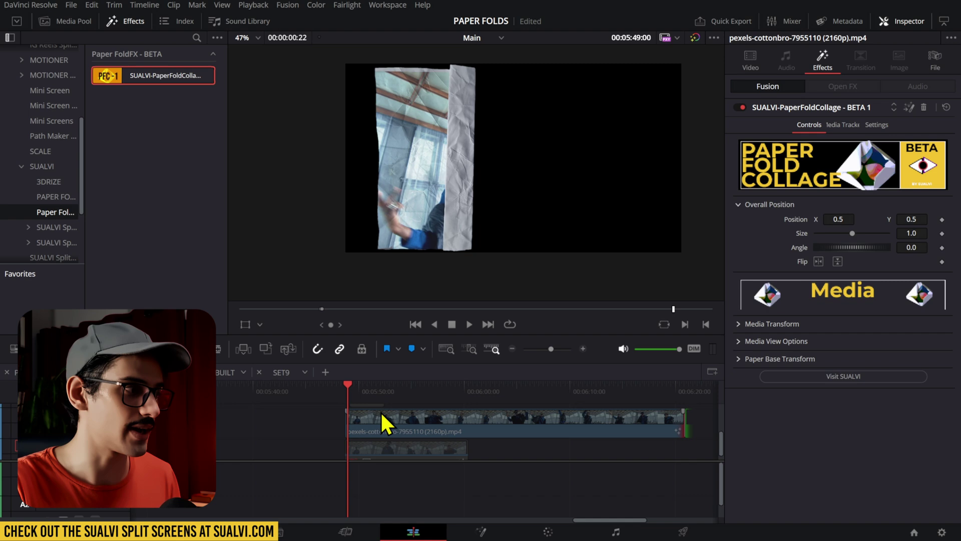
pyautogui.scroll(2, 386, 423)
pyautogui.click(648, 390)
pyautogui.click(651, 436)
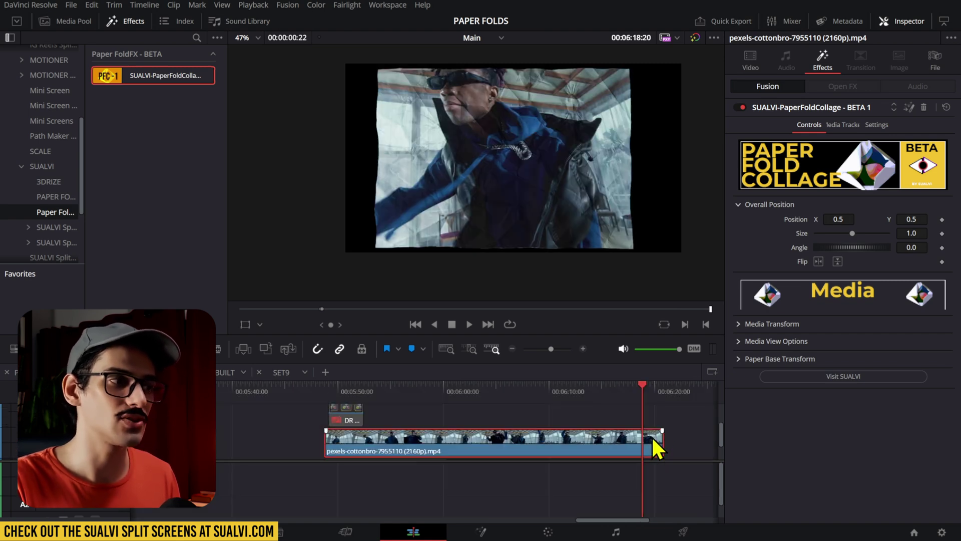
pyautogui.press('space')
pyautogui.press('space')
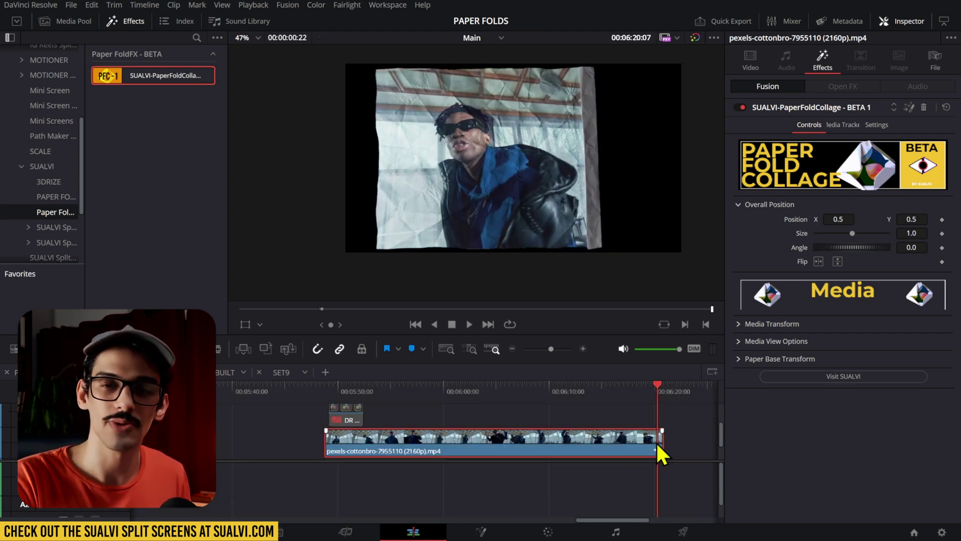
pyautogui.press('space')
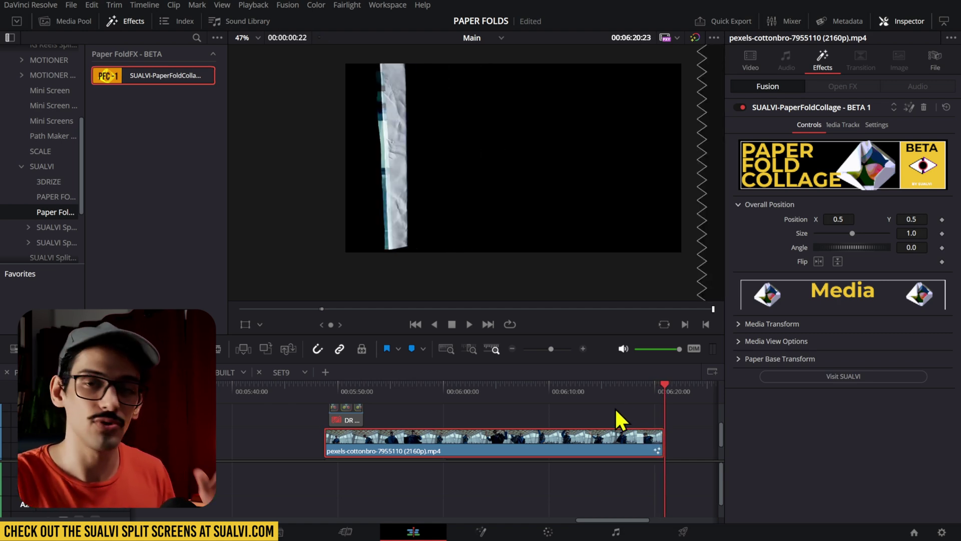
pyautogui.moveTo(627, 395); pyautogui.dragTo(641, 398)
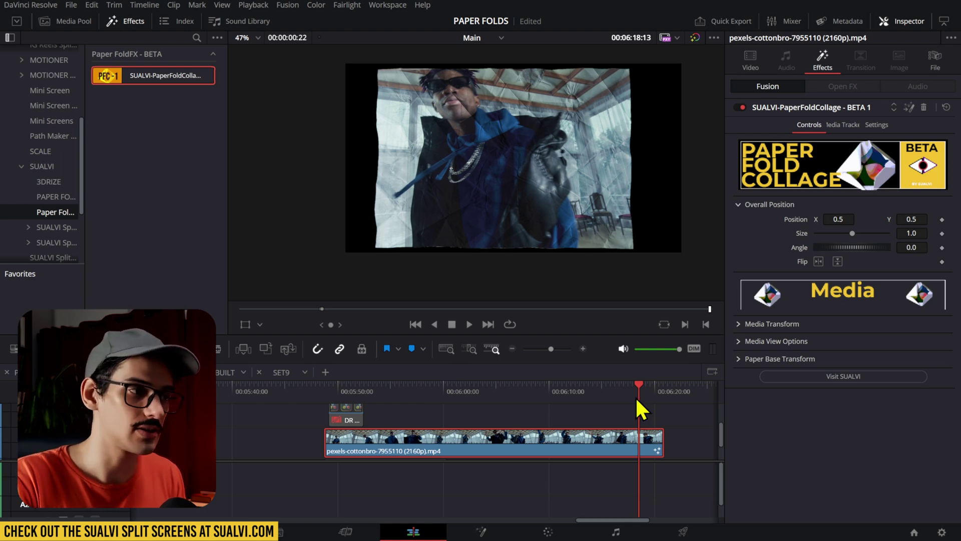
pyautogui.moveTo(635, 396); pyautogui.dragTo(536, 396)
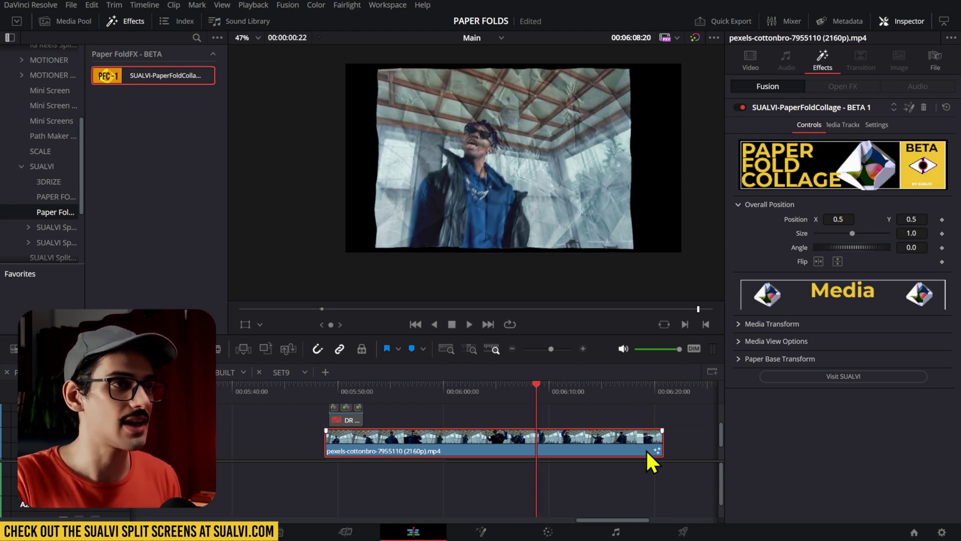
# Remove the paper fold effect from the pexels clip and trim its end much shorter
pyautogui.click(924, 108)
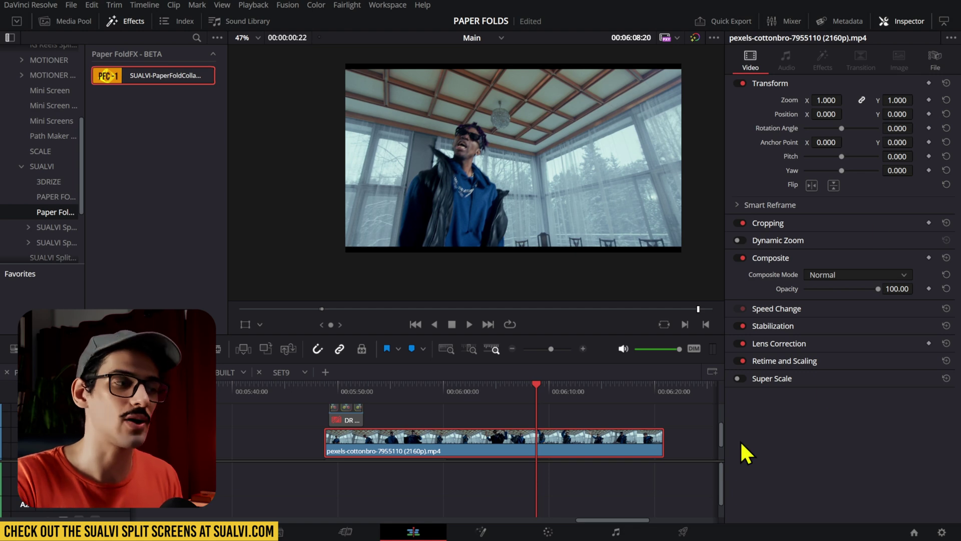
pyautogui.scroll(-2, 584, 453)
pyautogui.hscroll(1, 617, 434)
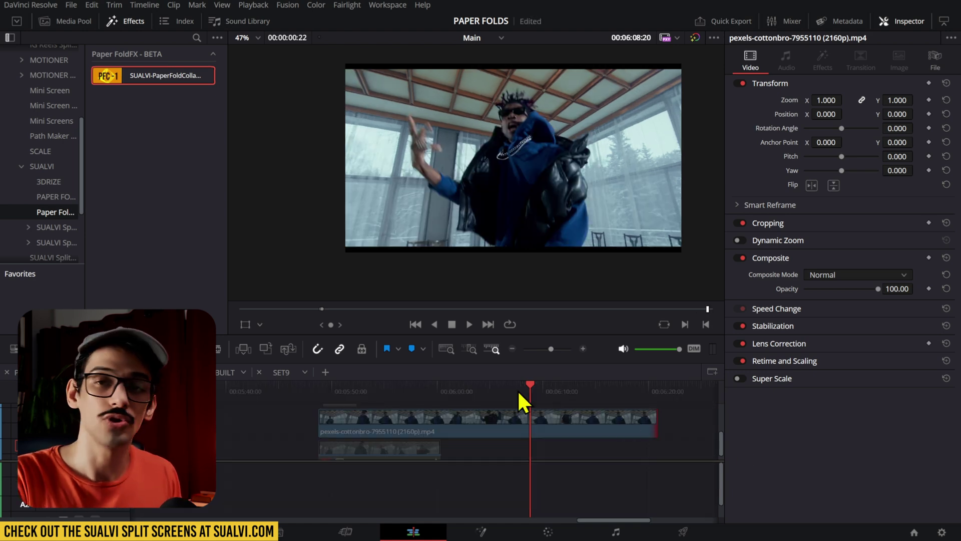
pyautogui.click(492, 415)
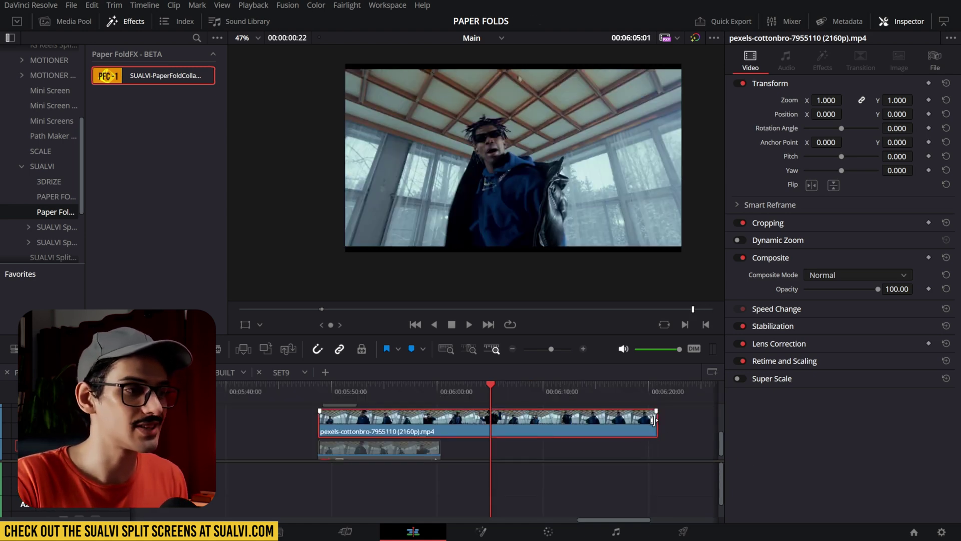
pyautogui.moveTo(656, 423); pyautogui.dragTo(384, 433)
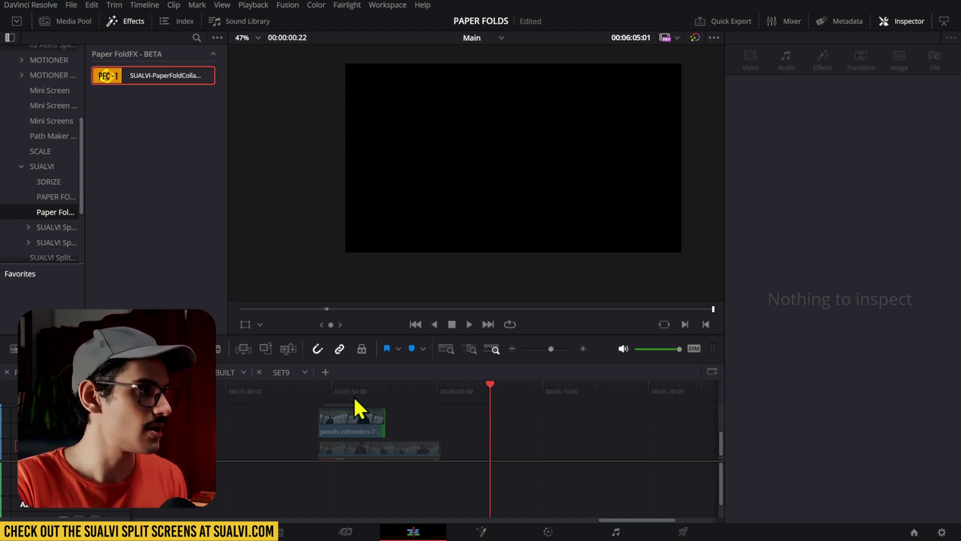
# Convert the trimmed pexels clip into a new Fusion clip, Fusion Clip 2
pyautogui.click(368, 417)
pyautogui.rightClick(369, 420)
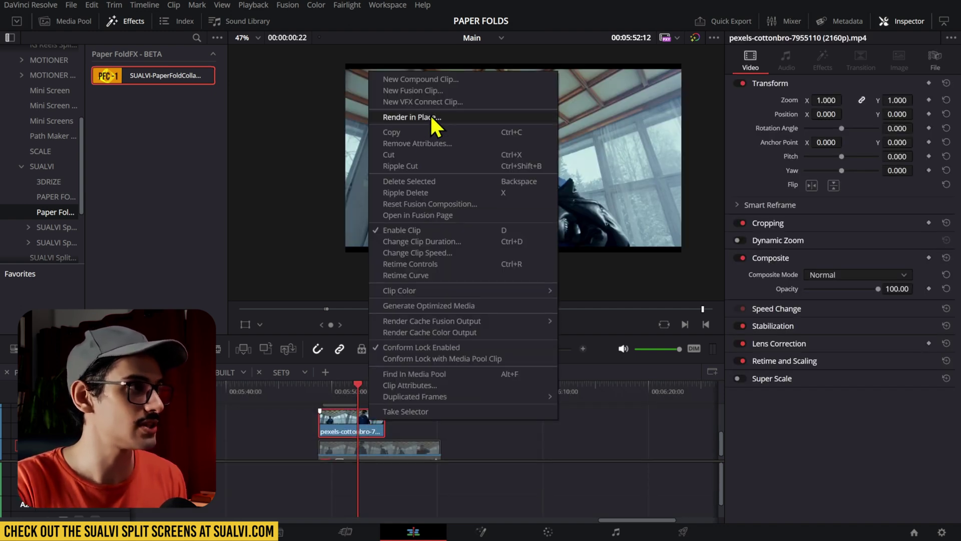
pyautogui.click(439, 90)
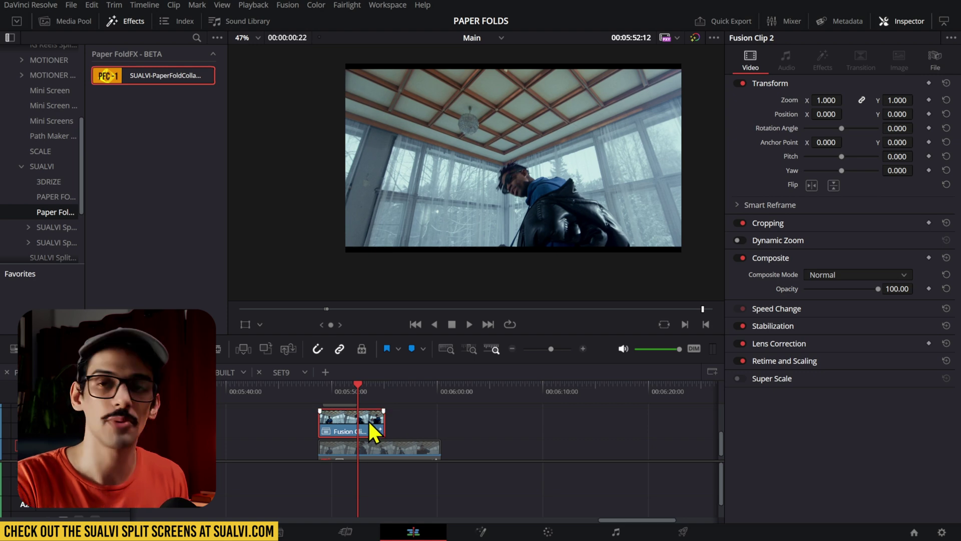
# Rename Fusion Clip 2 to CLIP2 in the Media Pool
pyautogui.hotkey('alt', 'f')
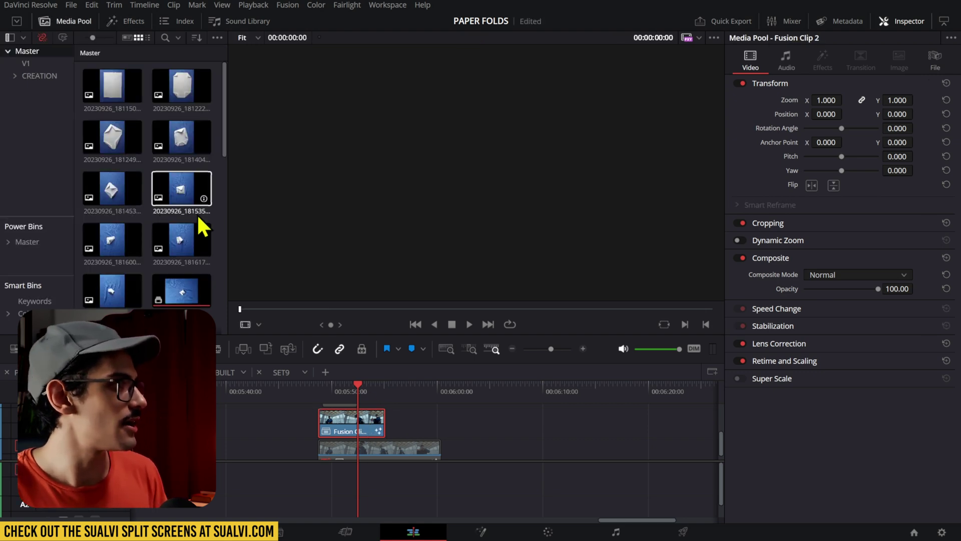
pyautogui.scroll(-10, 212, 226)
pyautogui.click(120, 180)
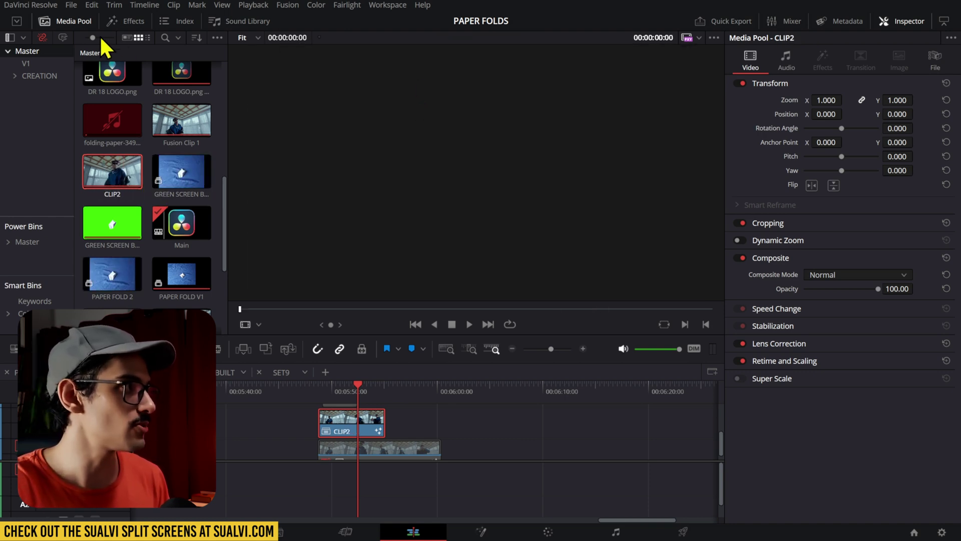
pyautogui.click(93, 22)
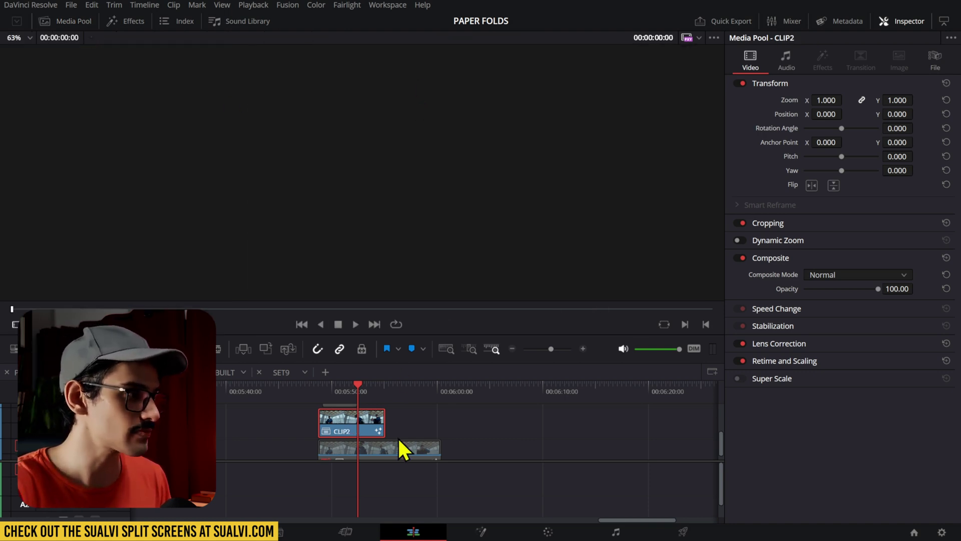
# Apply the SUALVI-PaperFoldCollage effect to CLIP2 and preview it
pyautogui.click(345, 428)
pyautogui.click(123, 21)
pyautogui.moveTo(124, 76); pyautogui.dragTo(361, 426)
pyautogui.click(372, 389)
pyautogui.press('space')
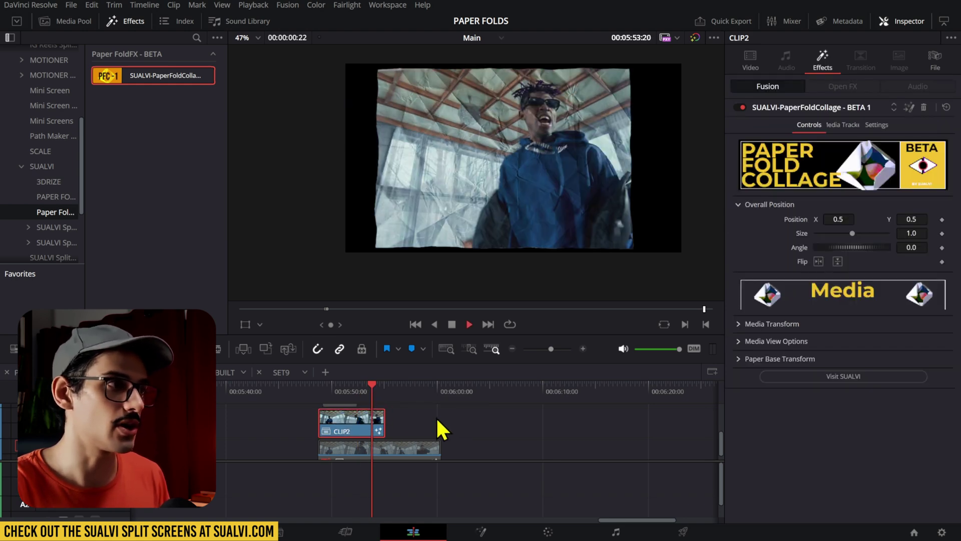
pyautogui.press('space')
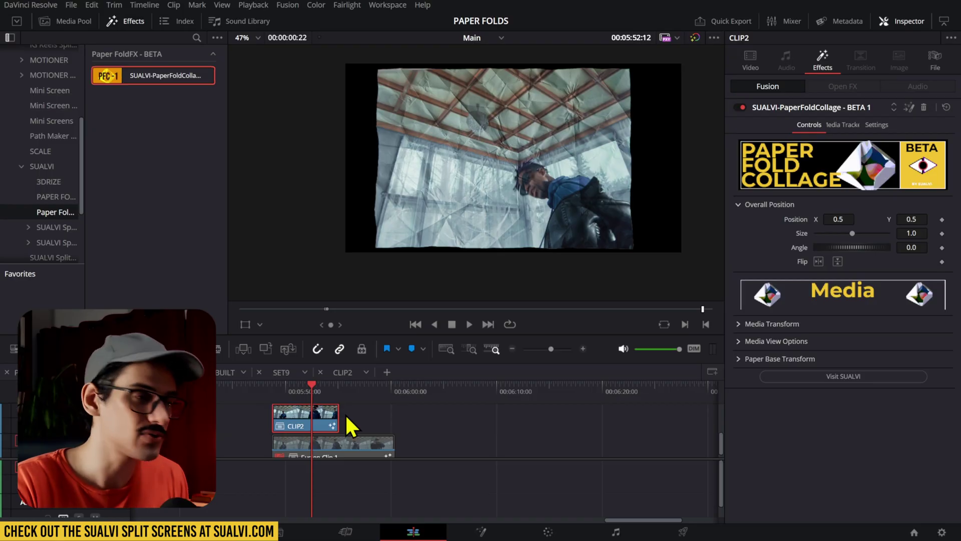
# Extend the video's end inside CLIP2's timeline, then play CLIP2 on Main
pyautogui.doubleClick(335, 414)
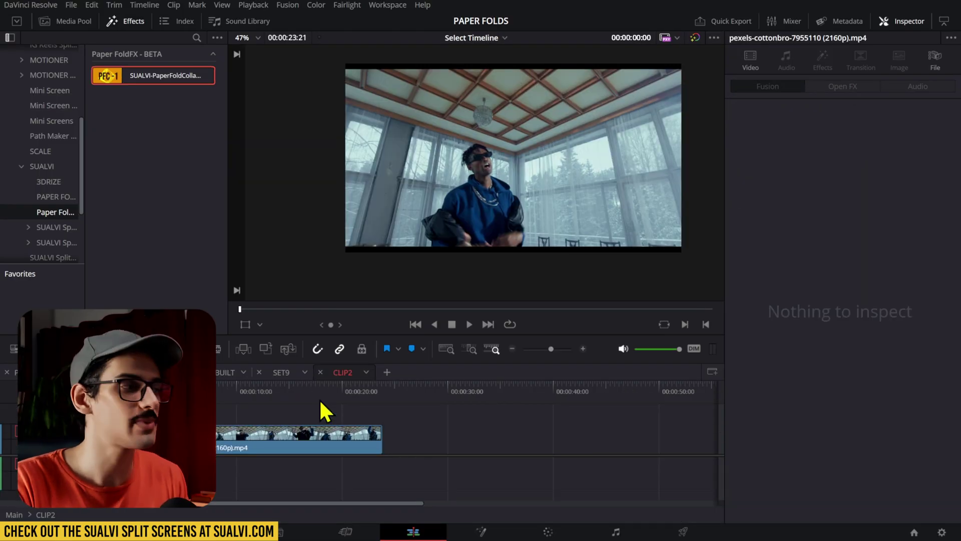
pyautogui.moveTo(382, 440); pyautogui.dragTo(468, 440)
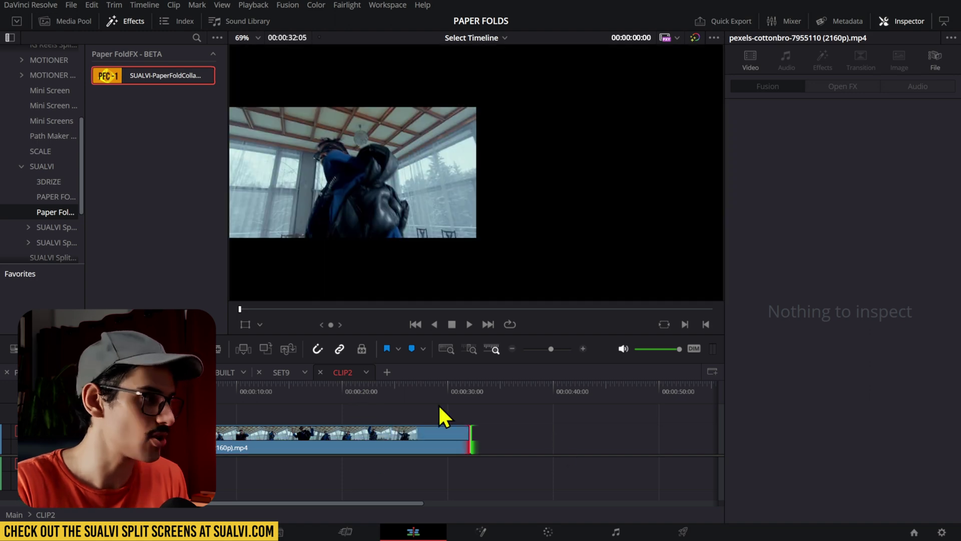
pyautogui.click(283, 441)
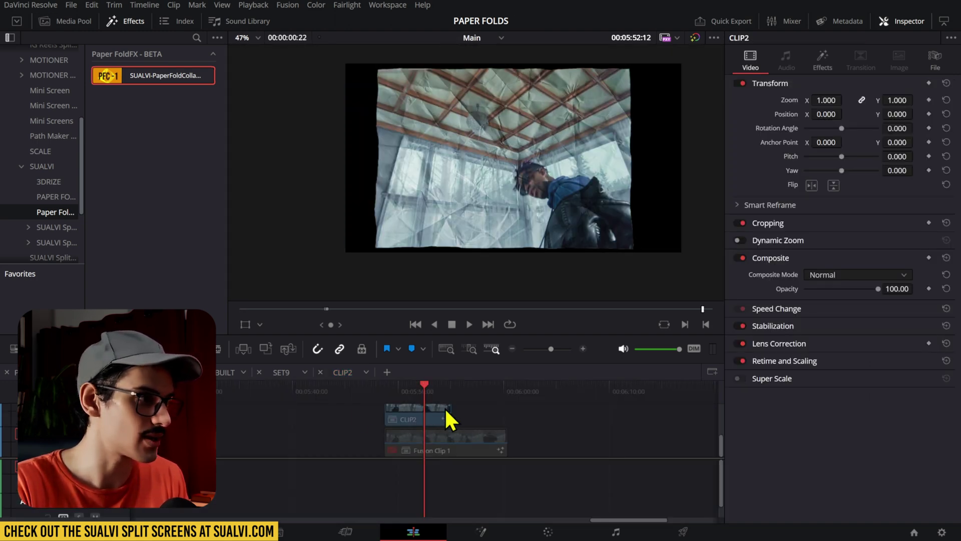
pyautogui.click(442, 410)
pyautogui.press('space')
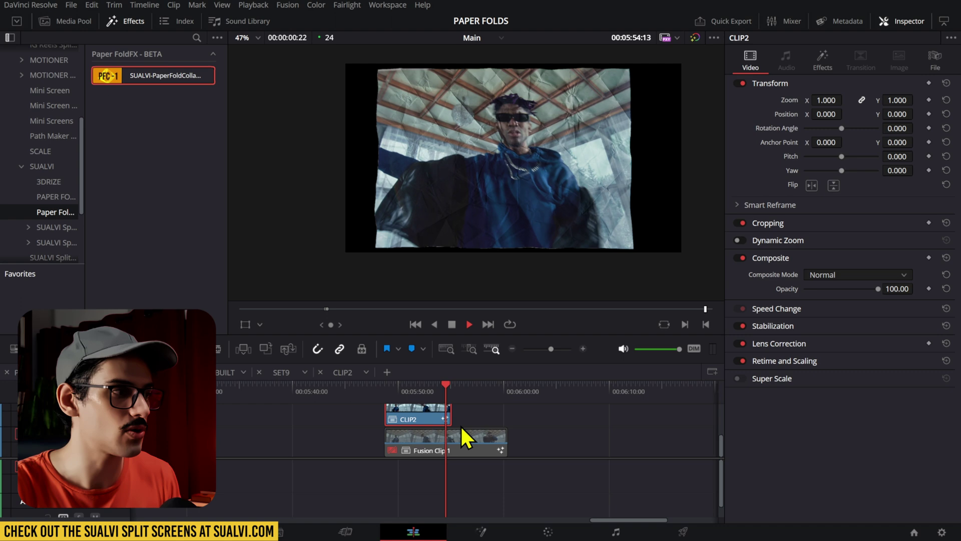
pyautogui.press('space')
# Lengthen CLIP2 to about 06:20 and play its end to watch it fold out
pyautogui.moveTo(449, 418); pyautogui.dragTo(707, 418)
pyautogui.click(671, 385)
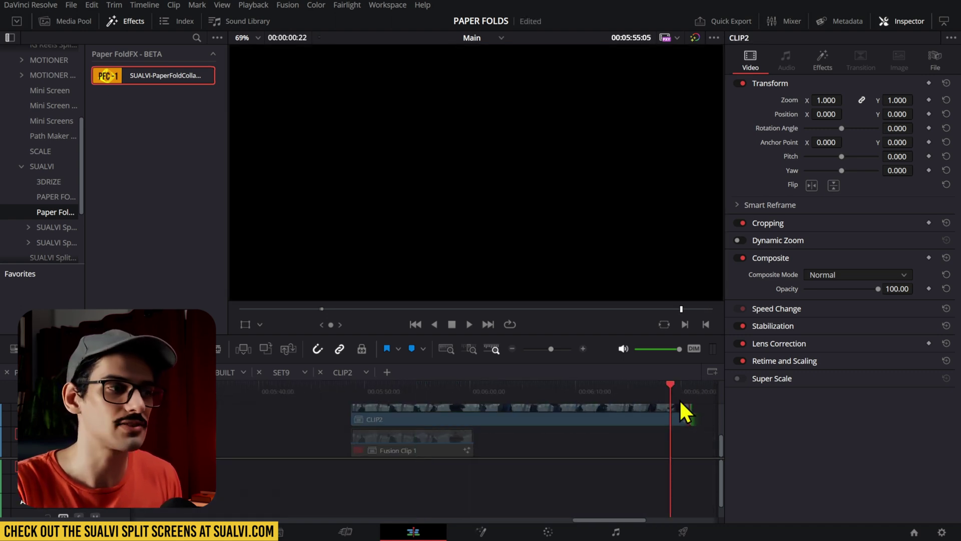
pyautogui.press('space')
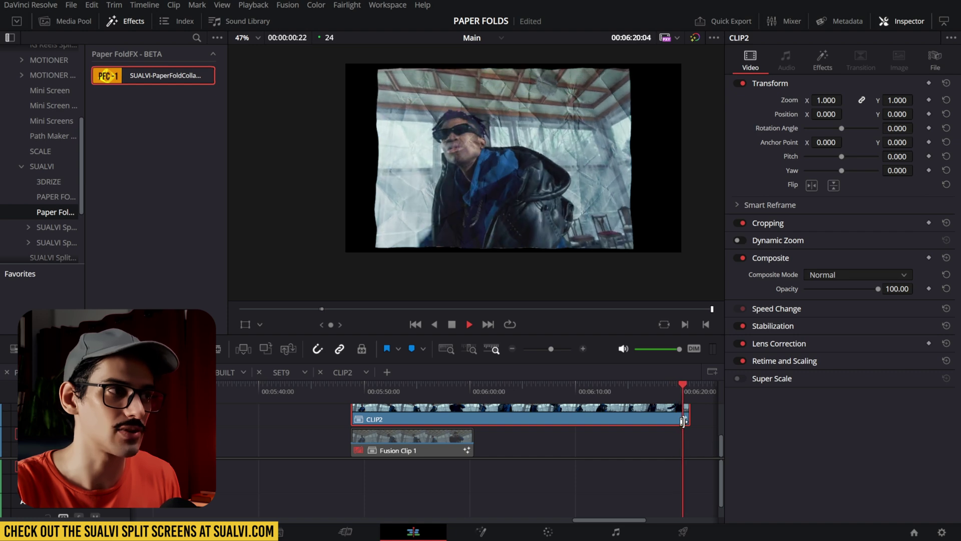
pyautogui.click(392, 392)
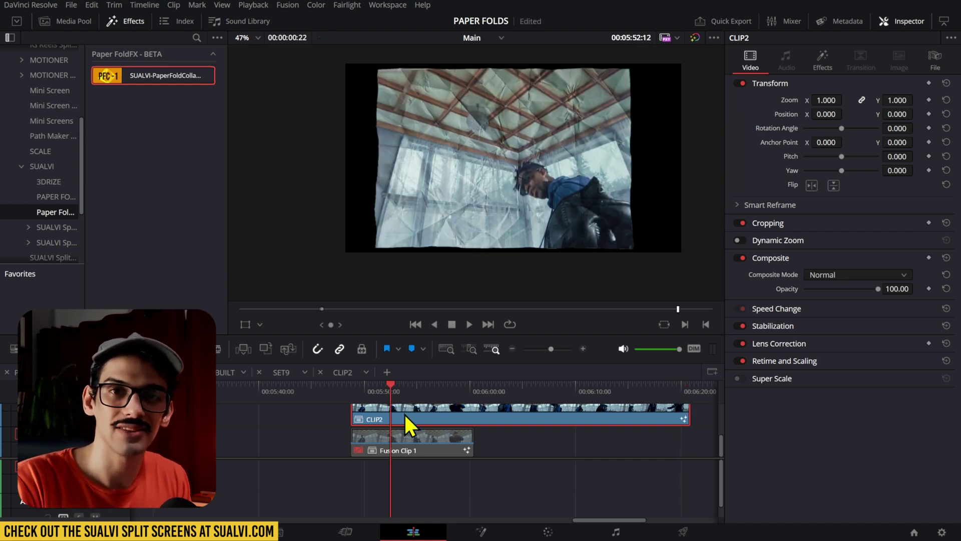